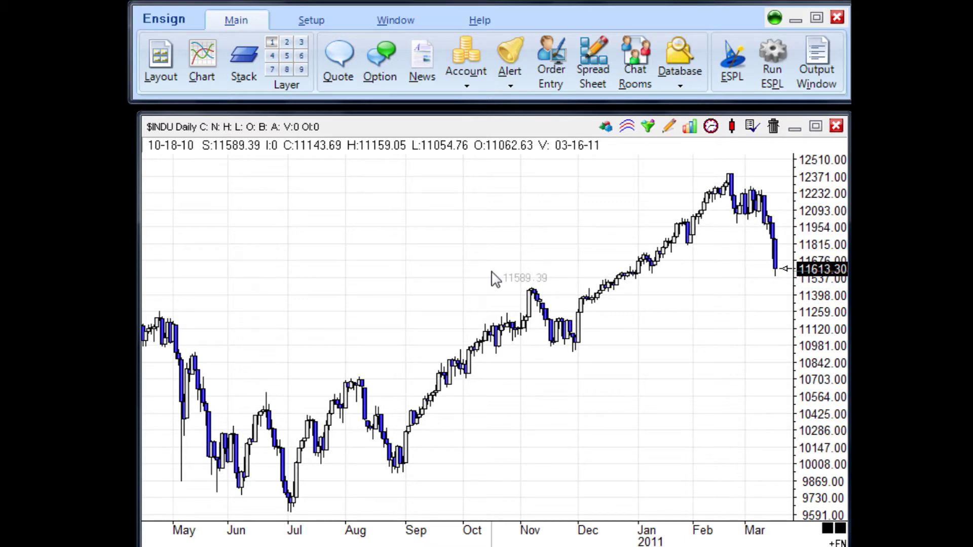
- Preview the Studies and Draw Tools lists over the chart, then close both
left_click(627, 127)
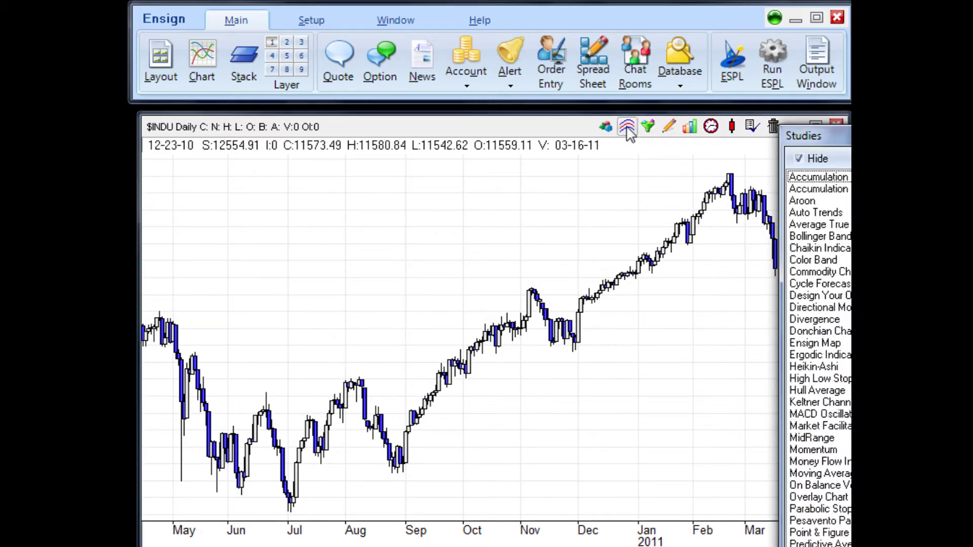
left_click_drag(817, 135, 455, 122)
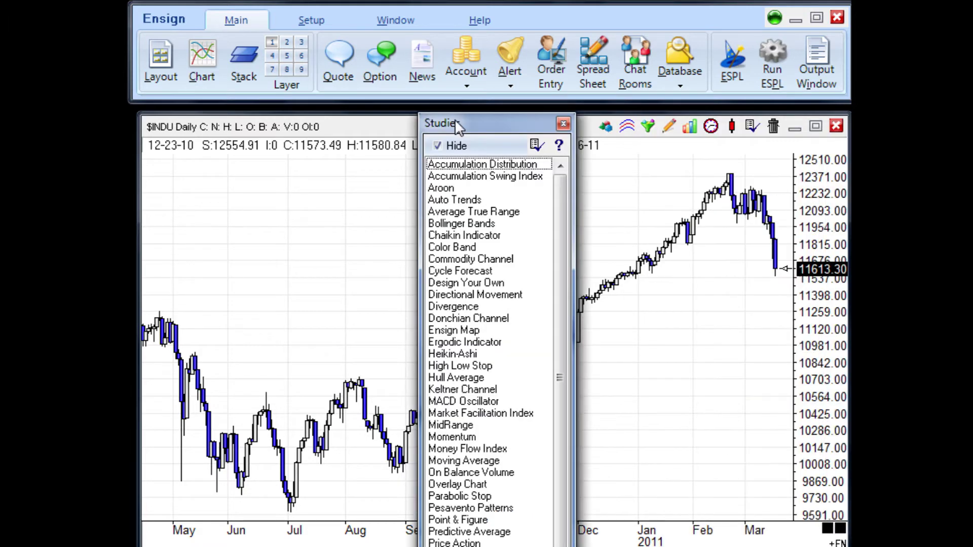
left_click(563, 124)
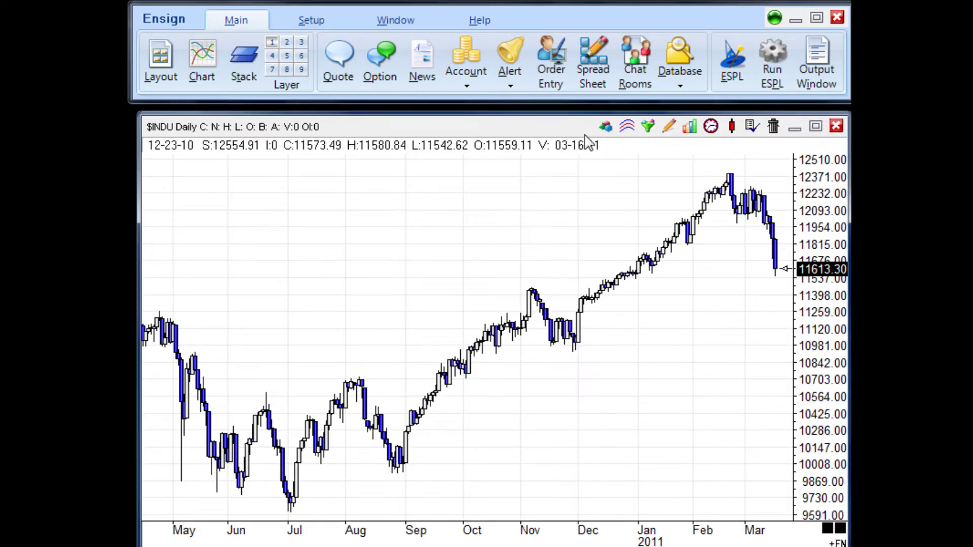
left_click(673, 130)
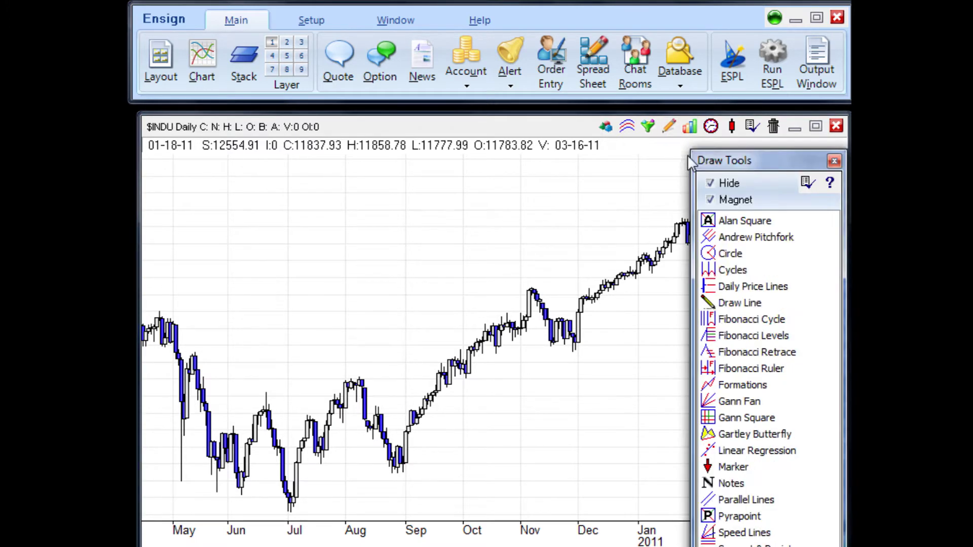
left_click_drag(821, 167, 465, 145)
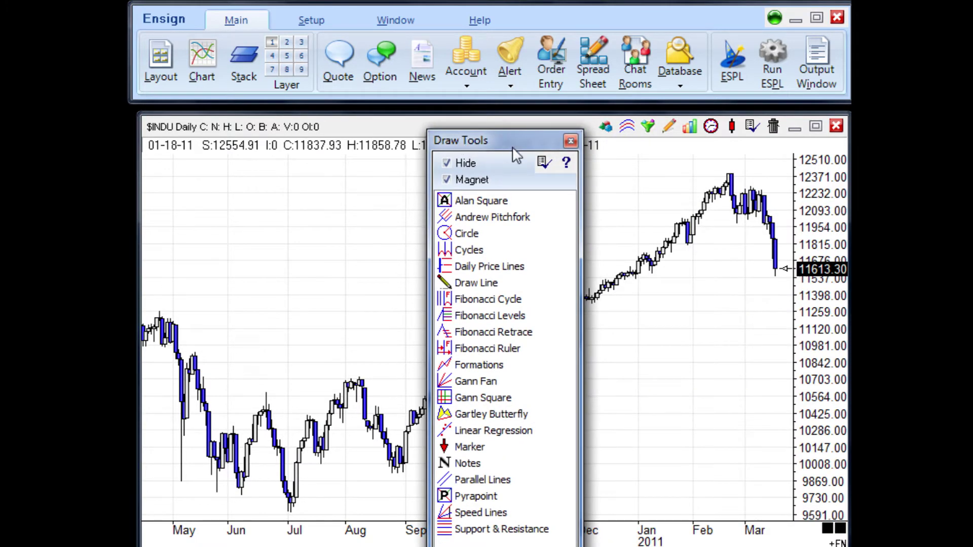
left_click(571, 140)
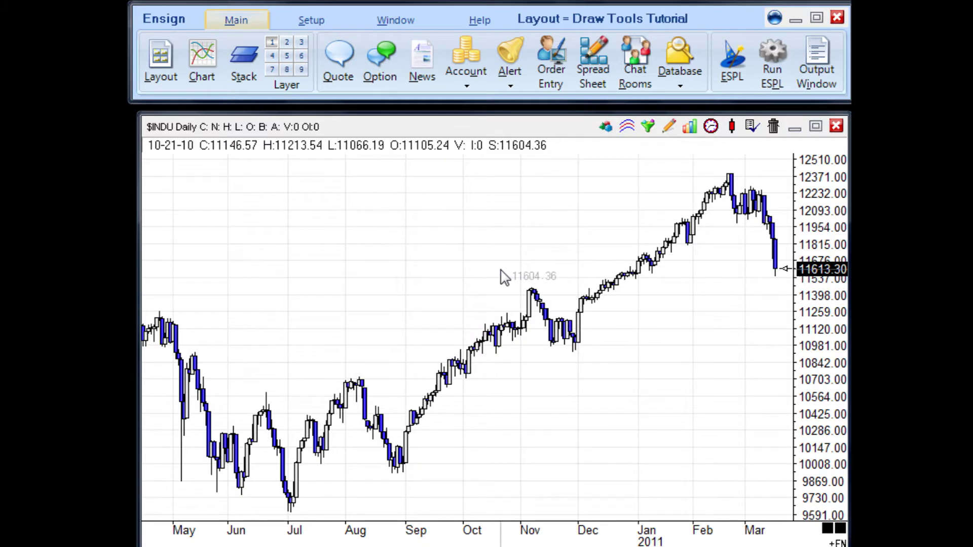
- Pick Bollinger Bands from the Studies list to apply it to the $INDU chart
left_click(627, 126)
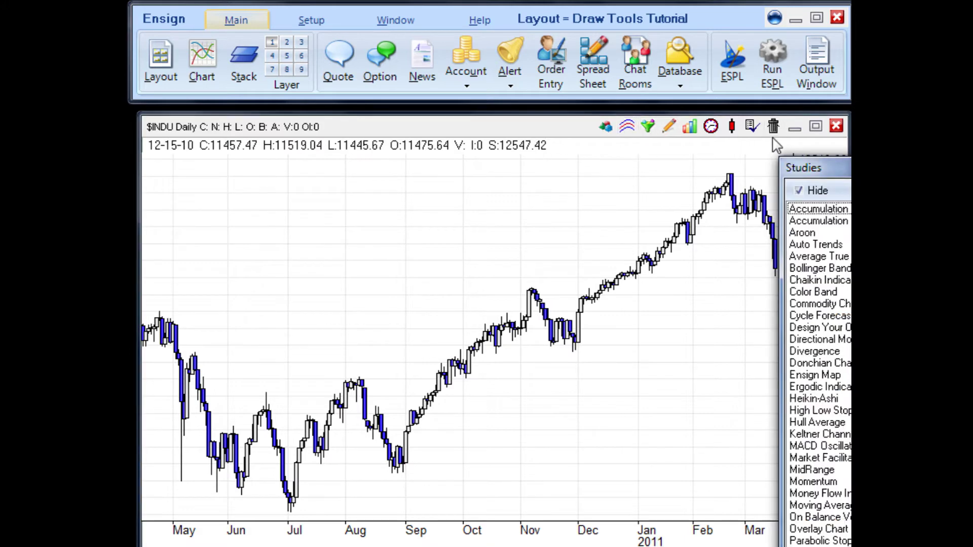
left_click_drag(830, 176, 463, 132)
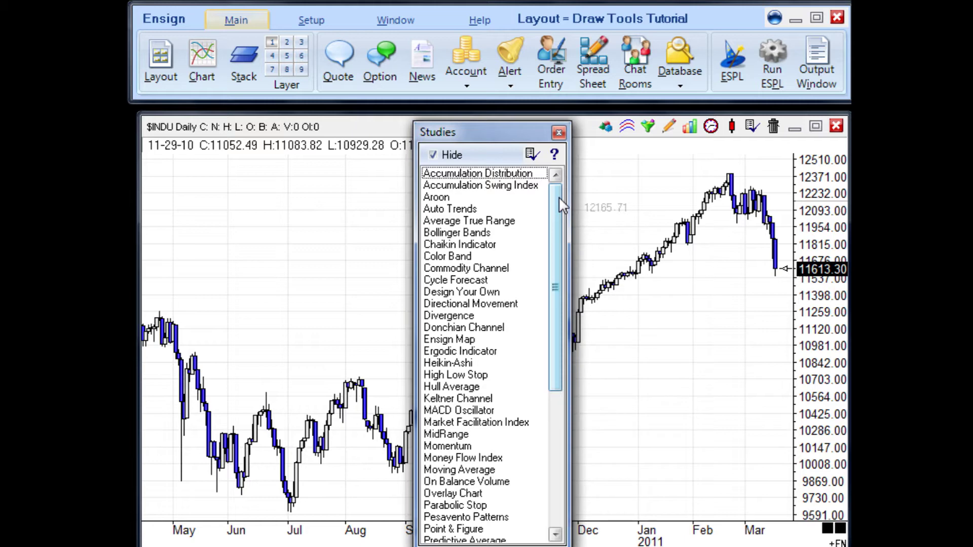
mouse_move(553, 196)
left_mouse_down()
mouse_move(563, 348)
mouse_move(554, 191)
left_mouse_up()
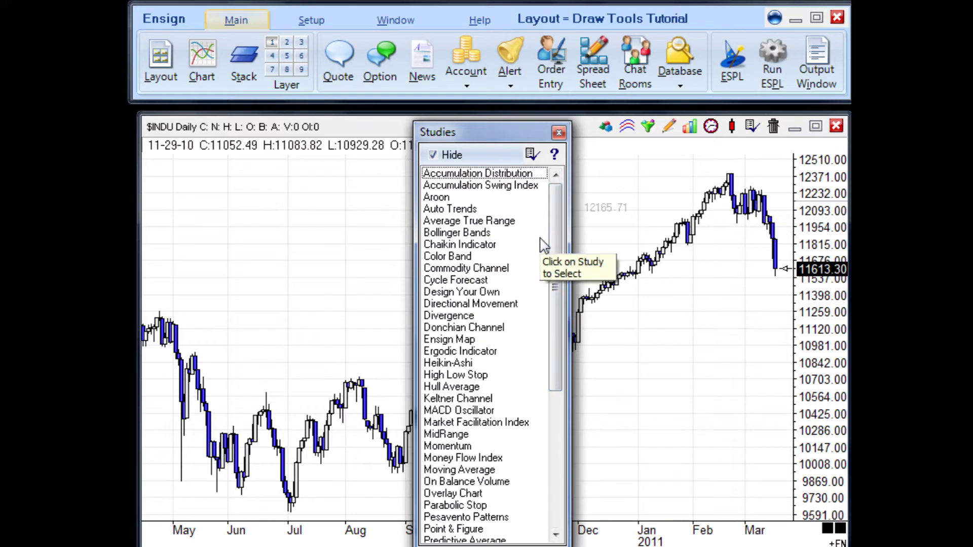
left_click(480, 233)
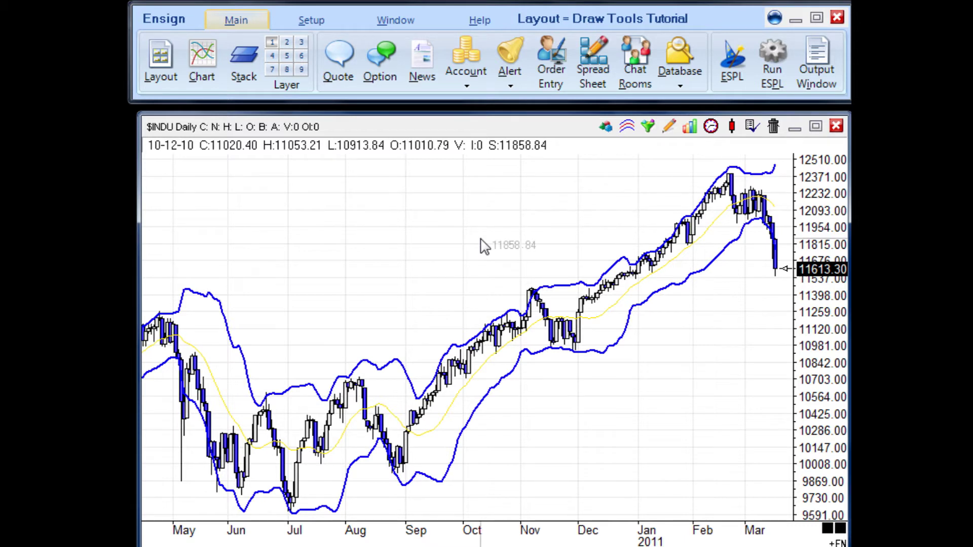
- Add the Price Action study so HM, 123 and SP pattern labels appear
left_click(627, 126)
left_click_drag(835, 170, 444, 150)
left_click_drag(531, 218, 531, 314)
left_click(446, 400)
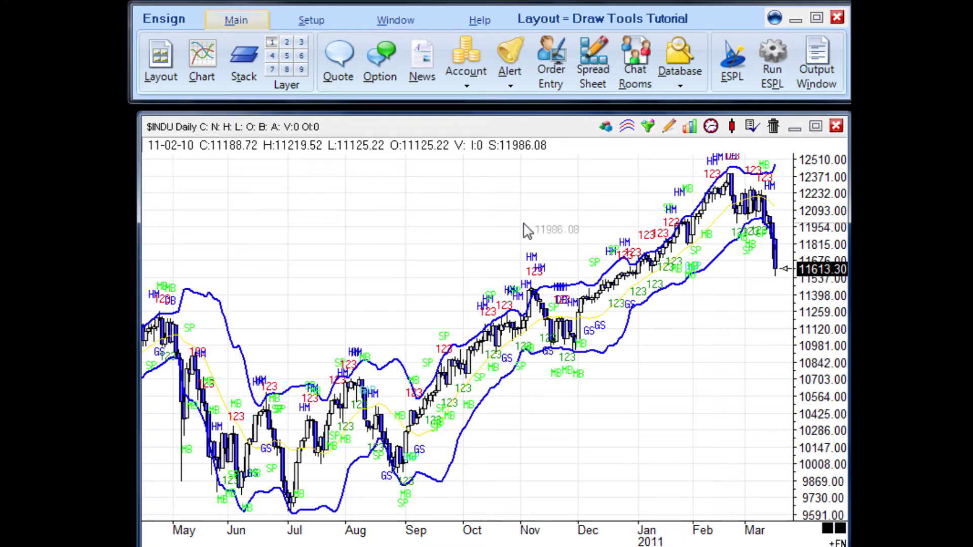
- Open the Bollinger Bands Properties Window (multipliers 2 and 1, 20-period simple average) via Chart Objects
left_click(608, 131)
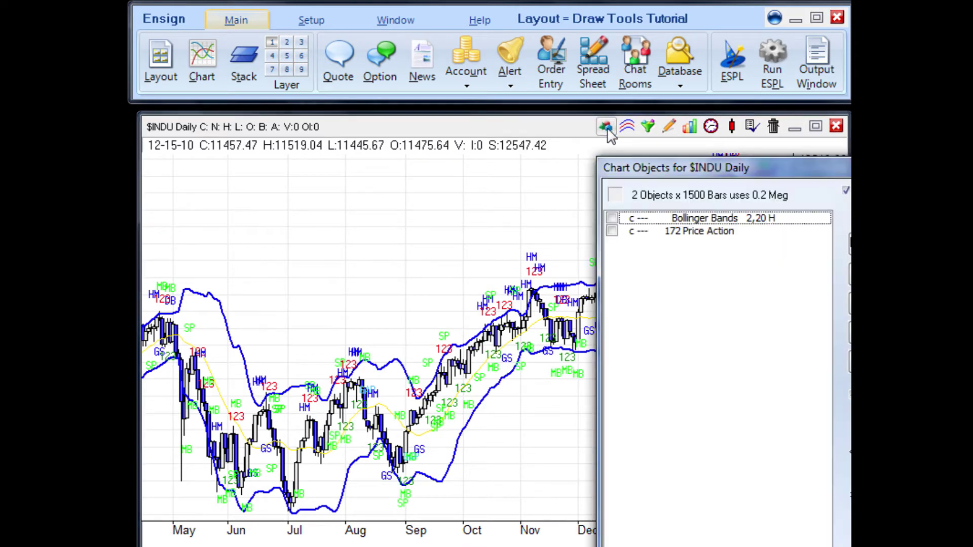
left_click_drag(695, 174, 349, 144)
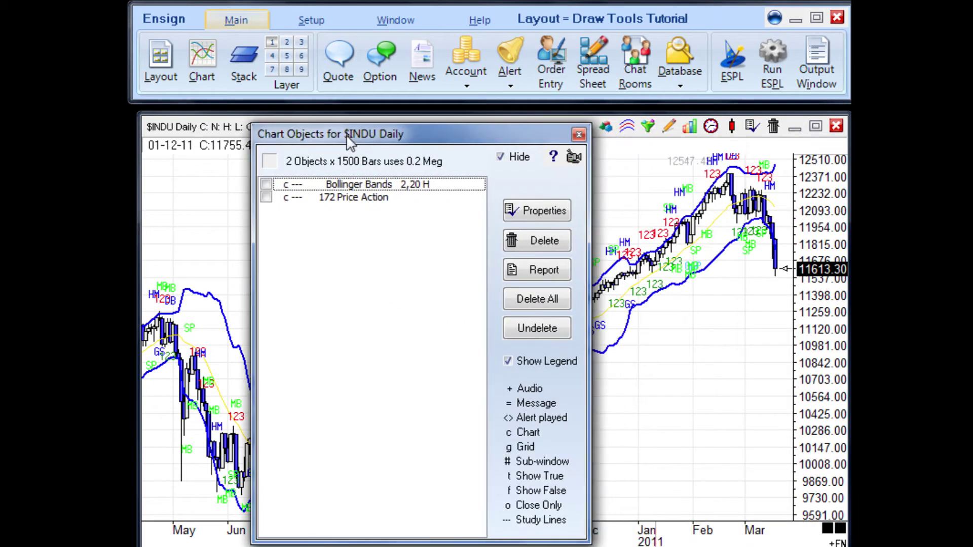
left_click(353, 186)
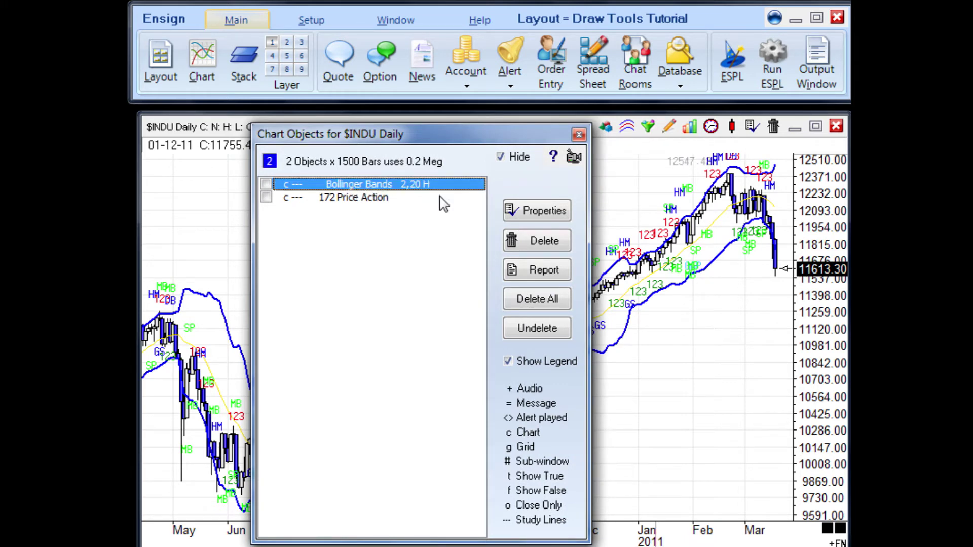
left_click(547, 212)
left_click_drag(595, 150, 619, 136)
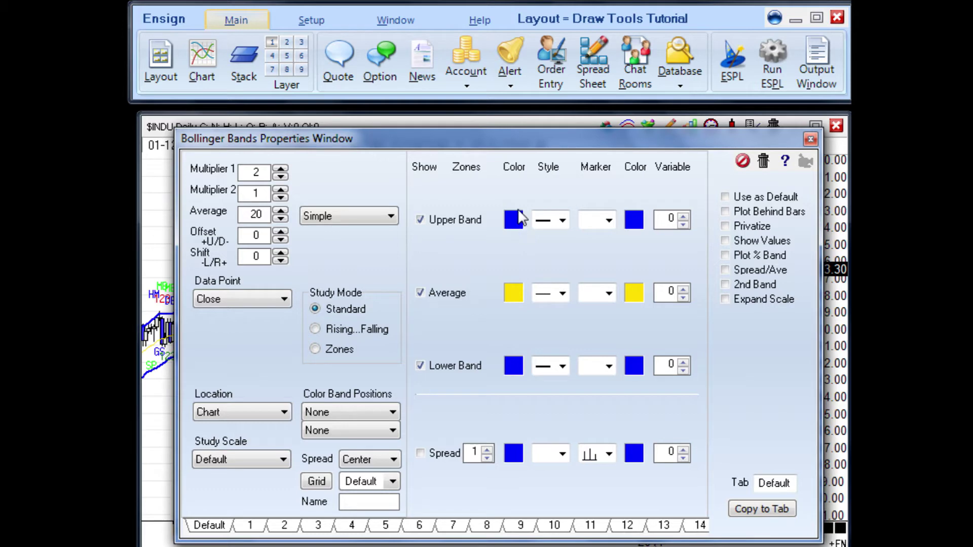
- Change the Upper Band colour to orange and close the Bollinger Bands properties
left_click(514, 221)
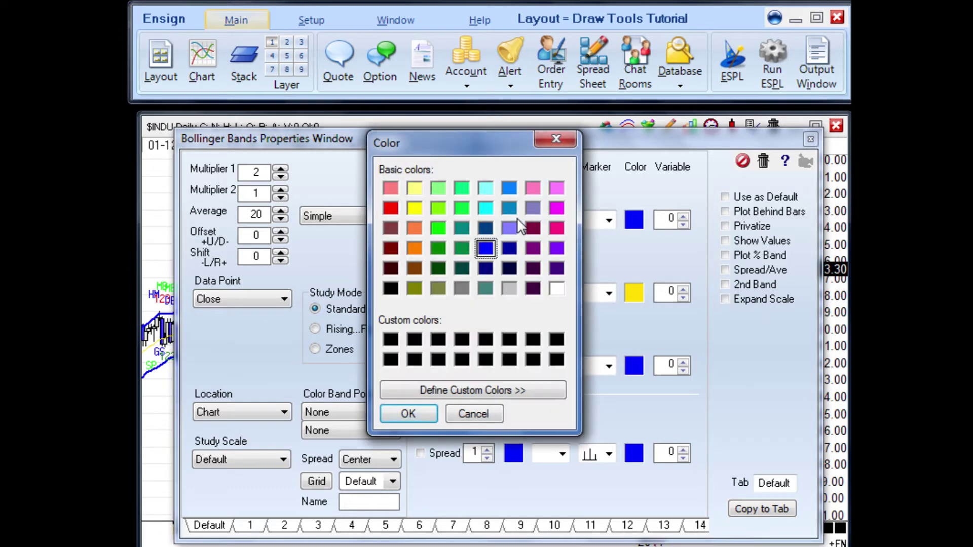
left_click(414, 248)
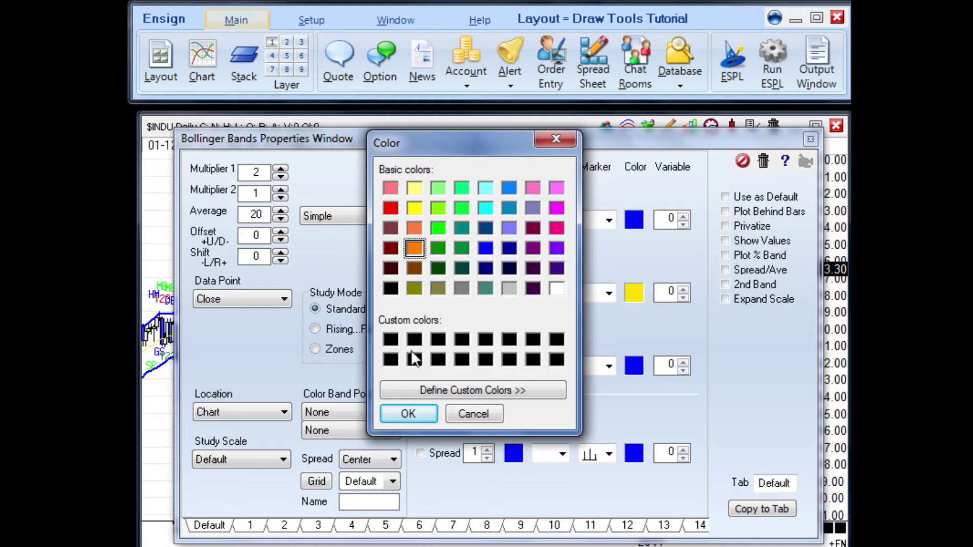
left_click(409, 415)
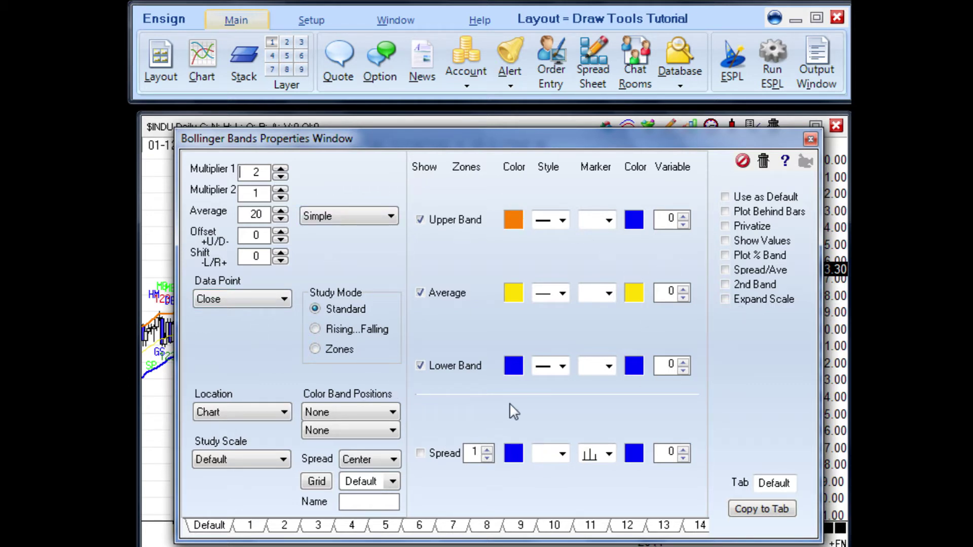
left_click(809, 140)
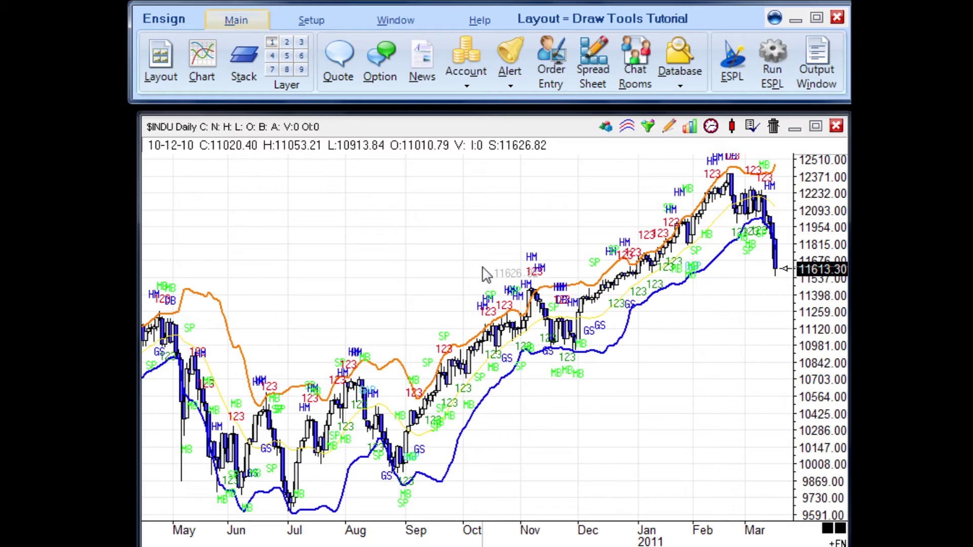
- Pin the Studies list open and pick Directional Movement to remove it
left_click(627, 126)
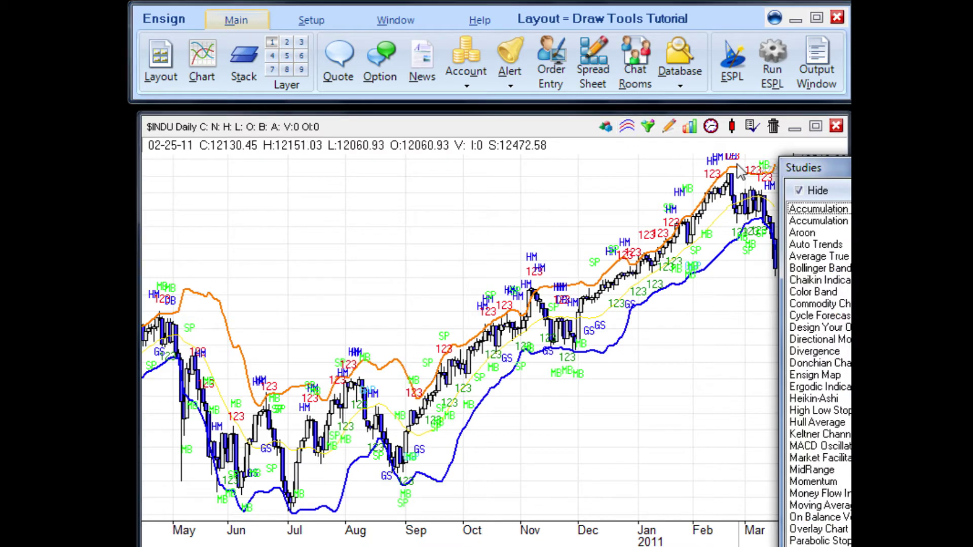
left_click_drag(805, 169, 431, 147)
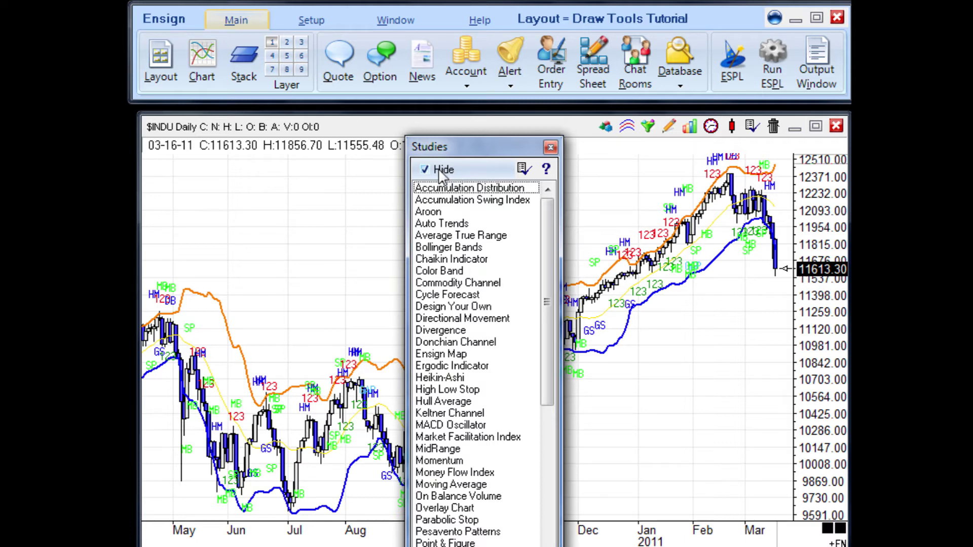
left_click(424, 170)
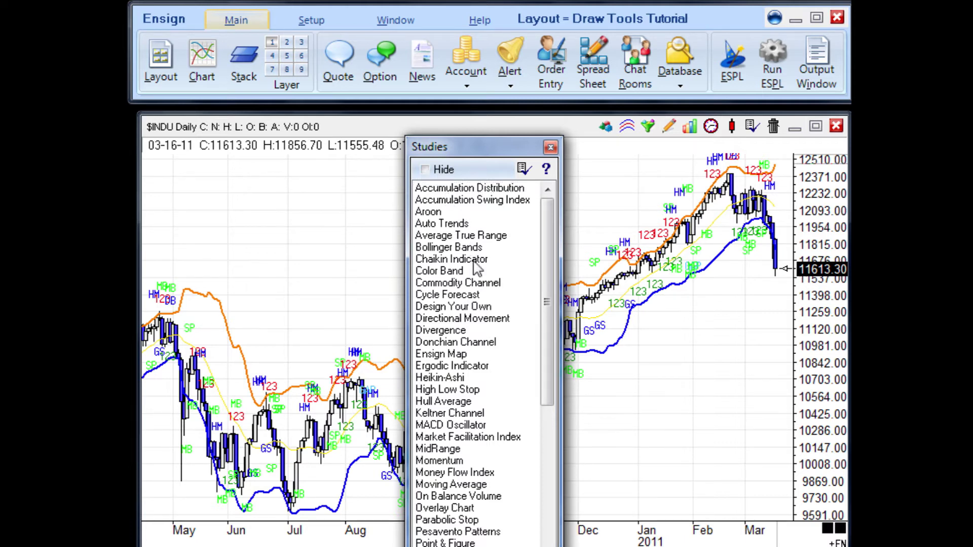
left_click(470, 318)
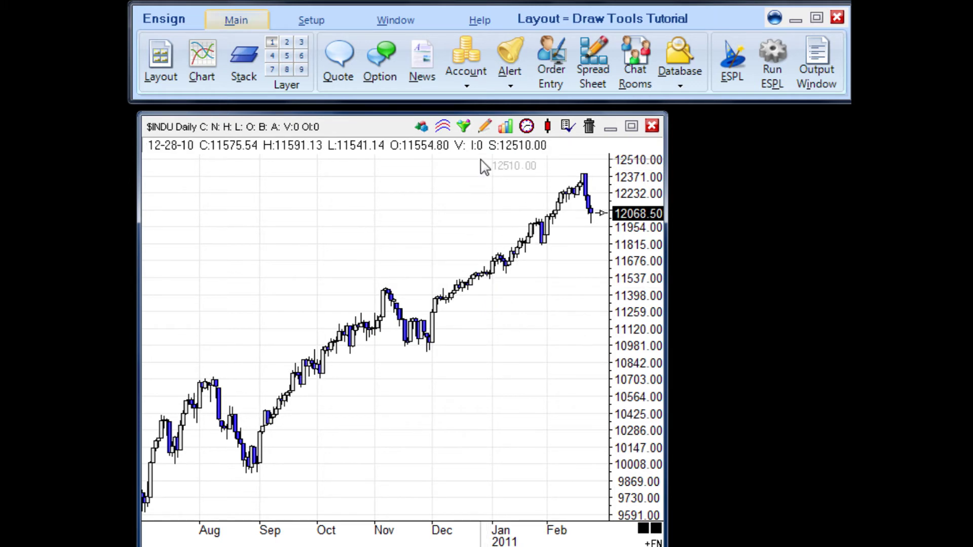
- Draw a straight trend line from the early-September low up to mid-January
left_click(485, 127)
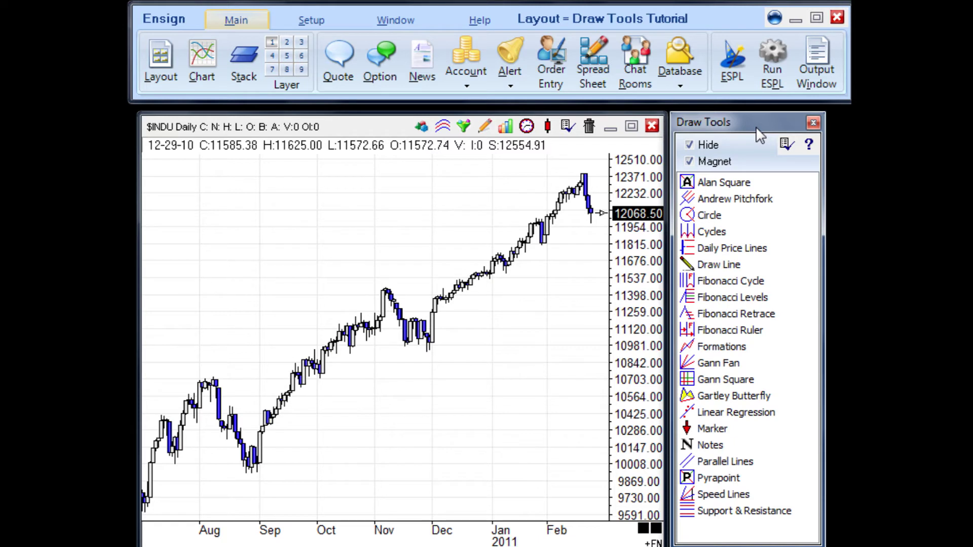
left_click(735, 267)
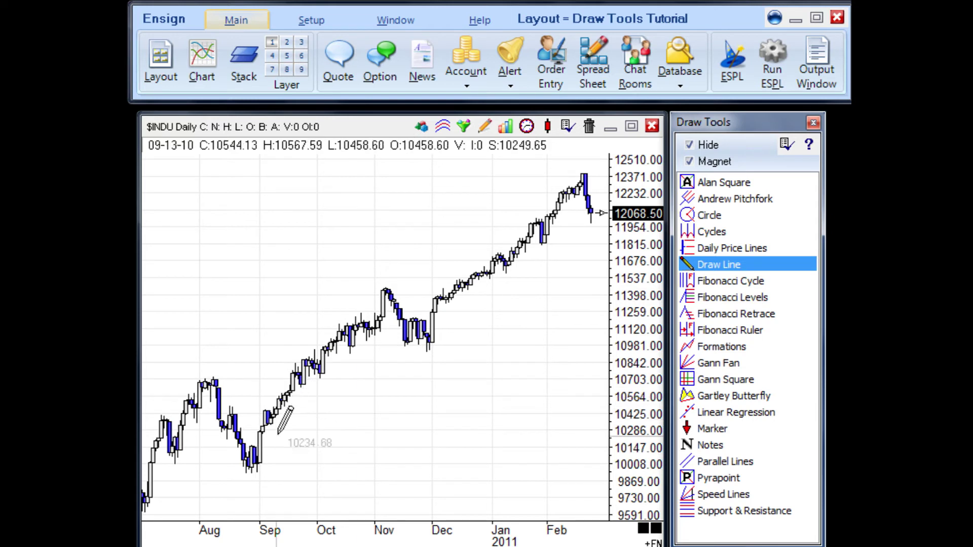
mouse_move(259, 461)
left_mouse_down()
mouse_move(467, 315)
mouse_move(506, 264)
left_mouse_up()
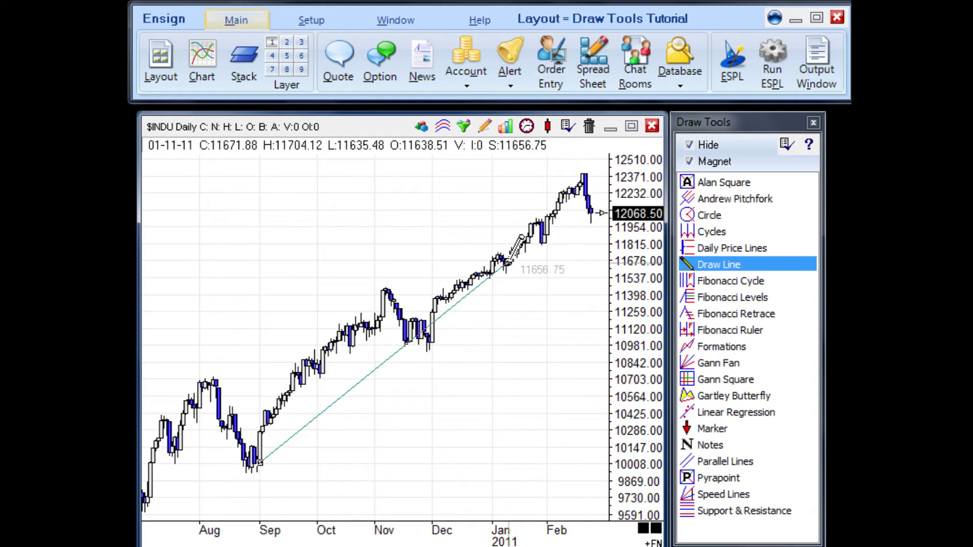
left_click_drag(507, 262, 507, 263)
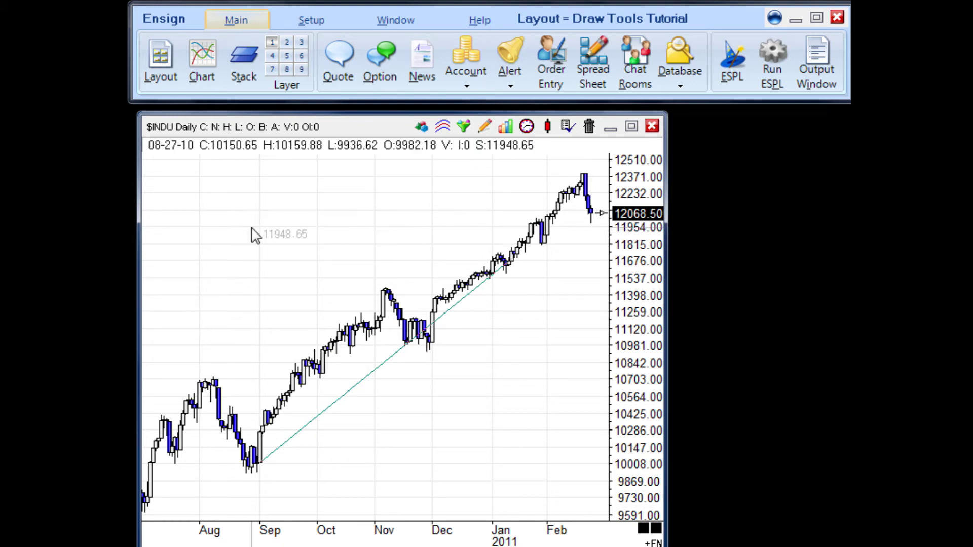
- Draw an upper trend line from the early-August high to February, then start a middle line
key("Escape")
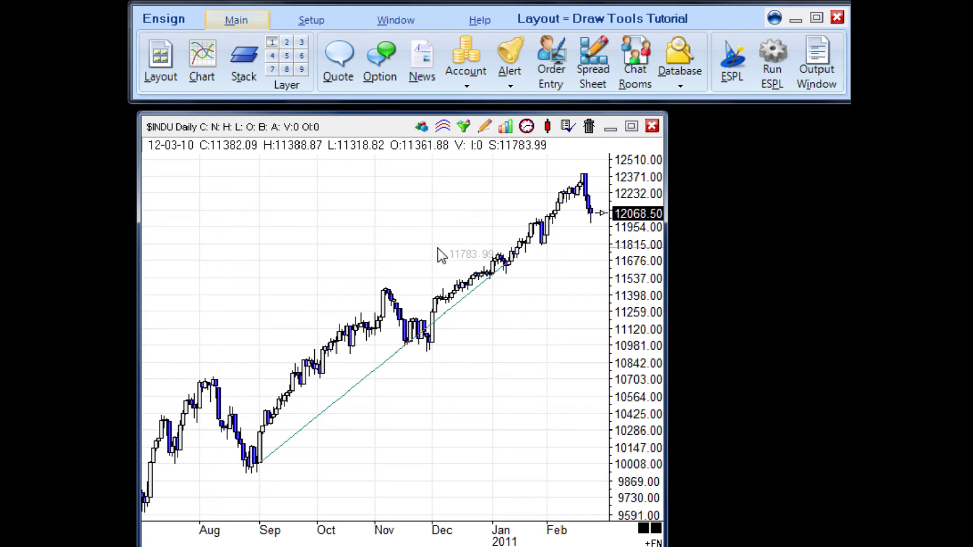
left_click(484, 128)
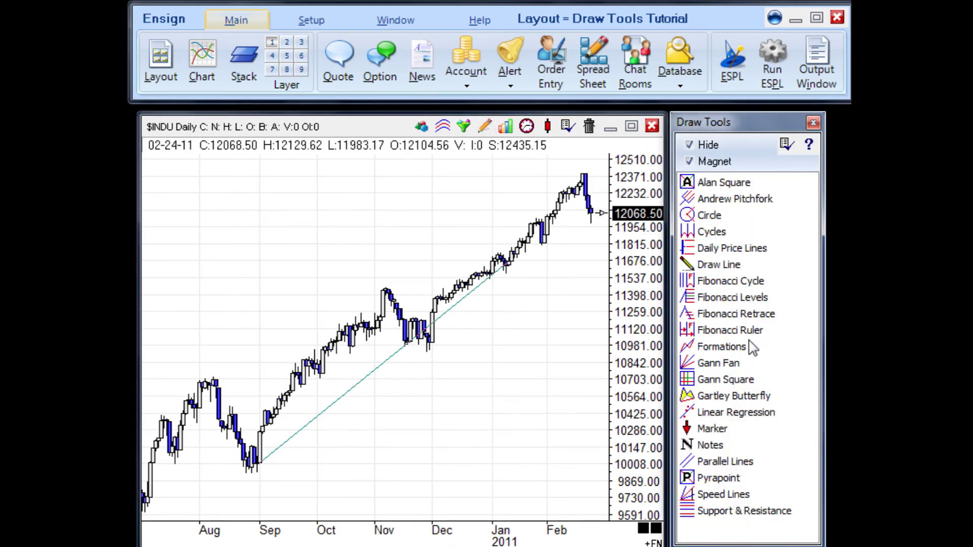
left_click(707, 266)
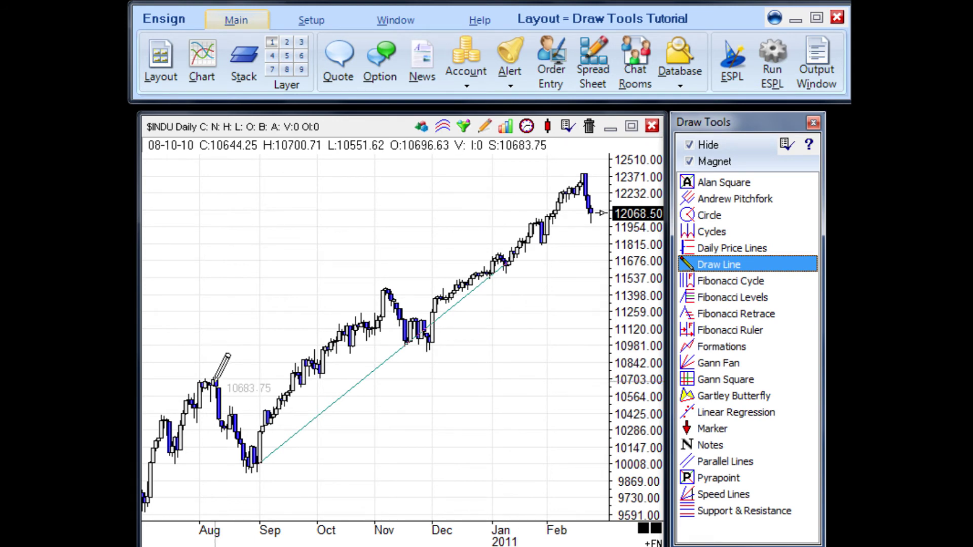
left_click_drag(215, 381, 552, 213)
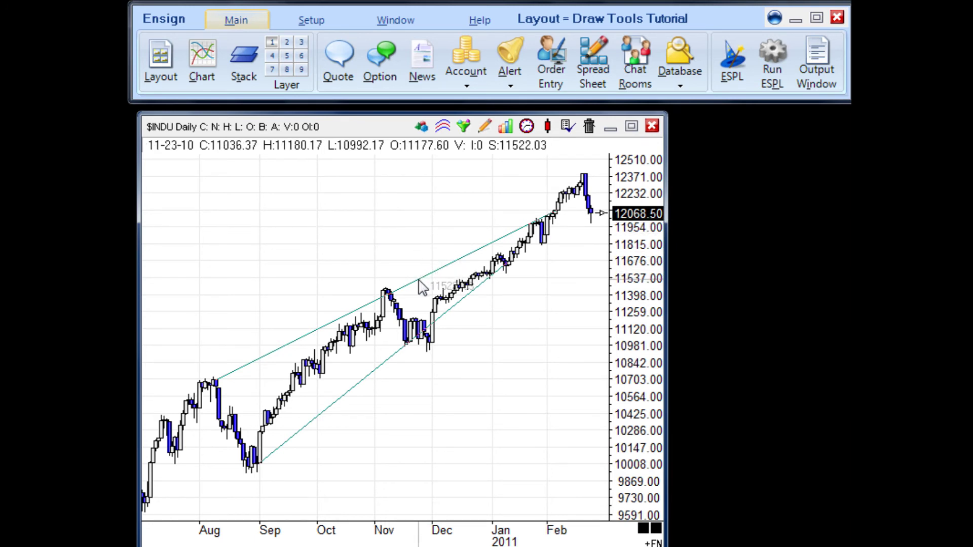
mouse_move(422, 280)
left_mouse_down()
mouse_move(380, 218)
mouse_move(402, 281)
mouse_move(377, 349)
mouse_move(388, 284)
mouse_move(398, 282)
mouse_move(394, 293)
left_mouse_up()
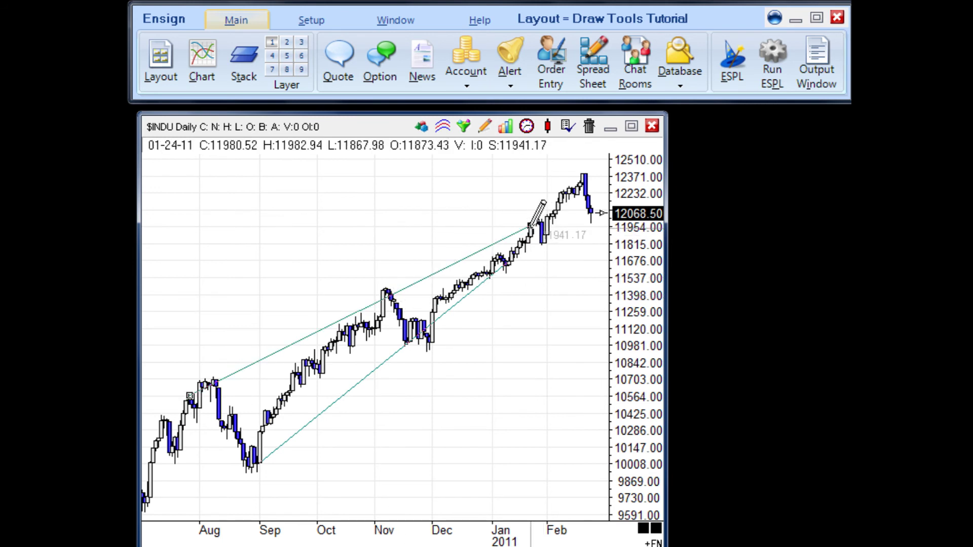
mouse_move(530, 226)
left_mouse_down()
mouse_move(562, 208)
mouse_move(595, 152)
mouse_move(555, 217)
mouse_move(569, 202)
mouse_move(550, 208)
mouse_move(571, 191)
left_mouse_up()
right_click(571, 192)
left_click(679, 263)
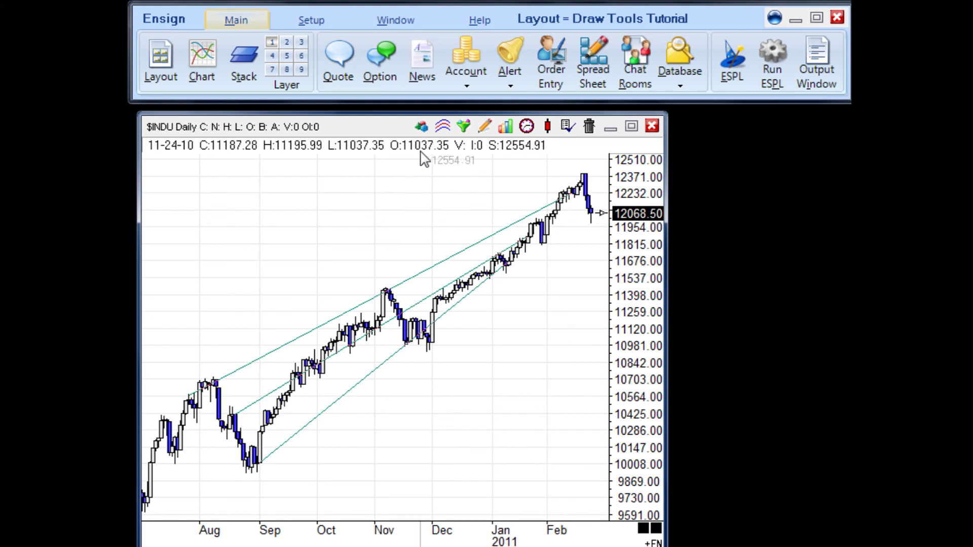
- Open Draw Line properties for the 10016.01–11671.88 trend line and enable Extend Ahead
left_click(422, 128)
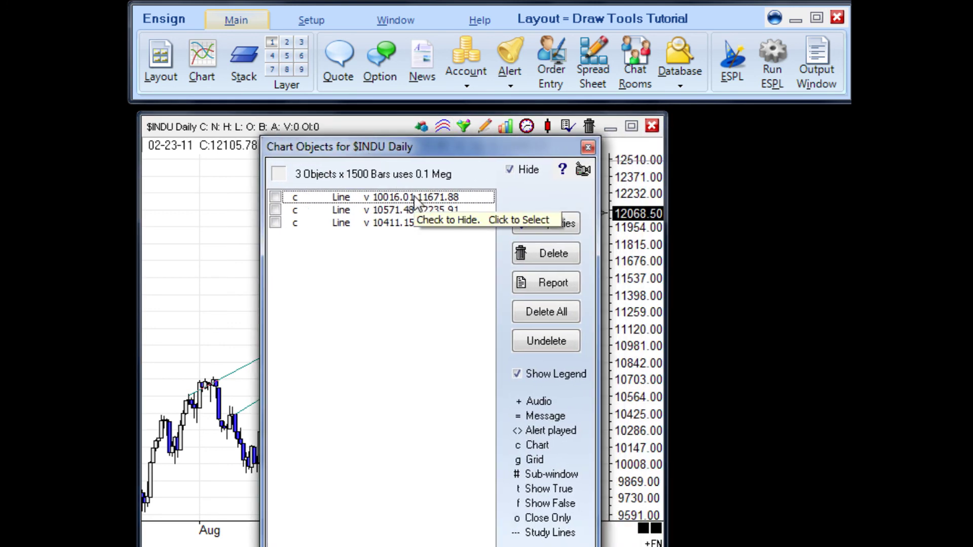
left_click(415, 198)
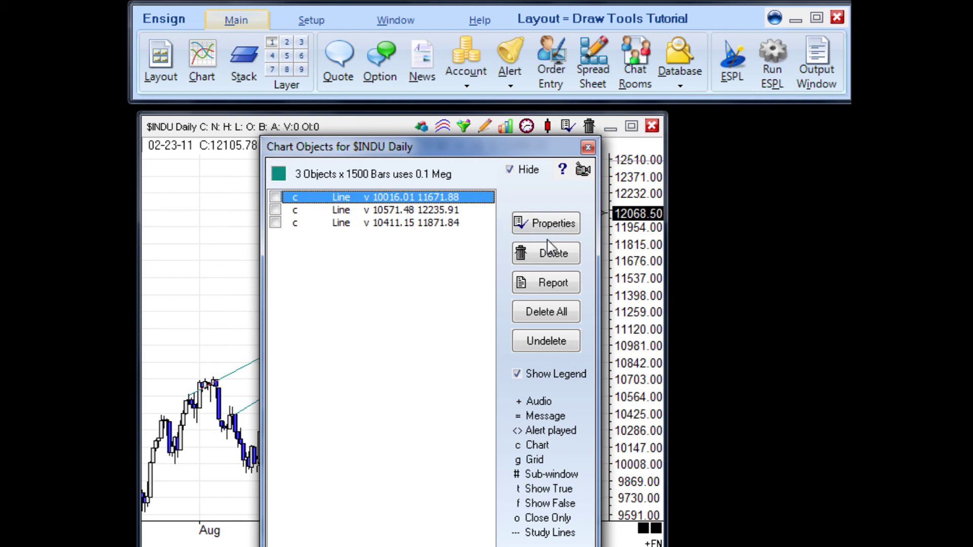
left_click(551, 226)
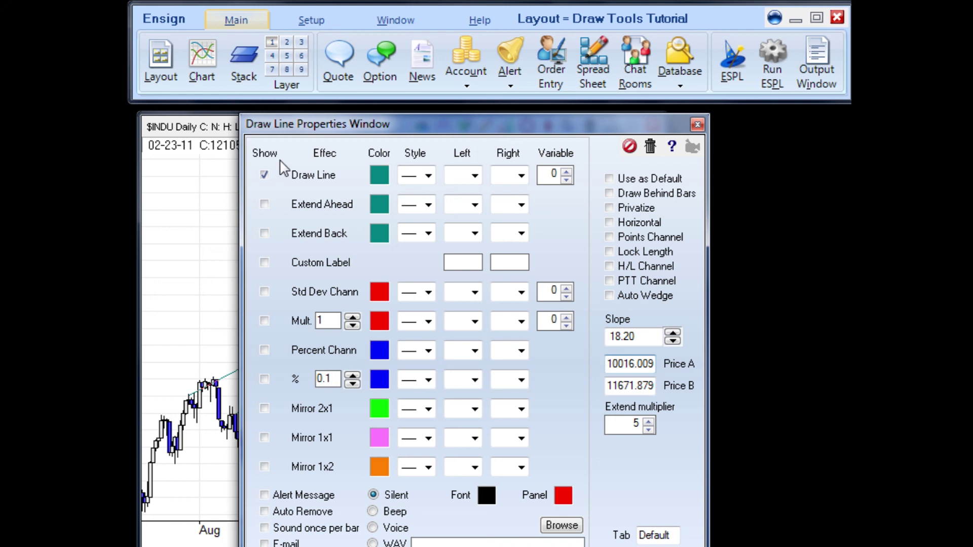
left_click(264, 204)
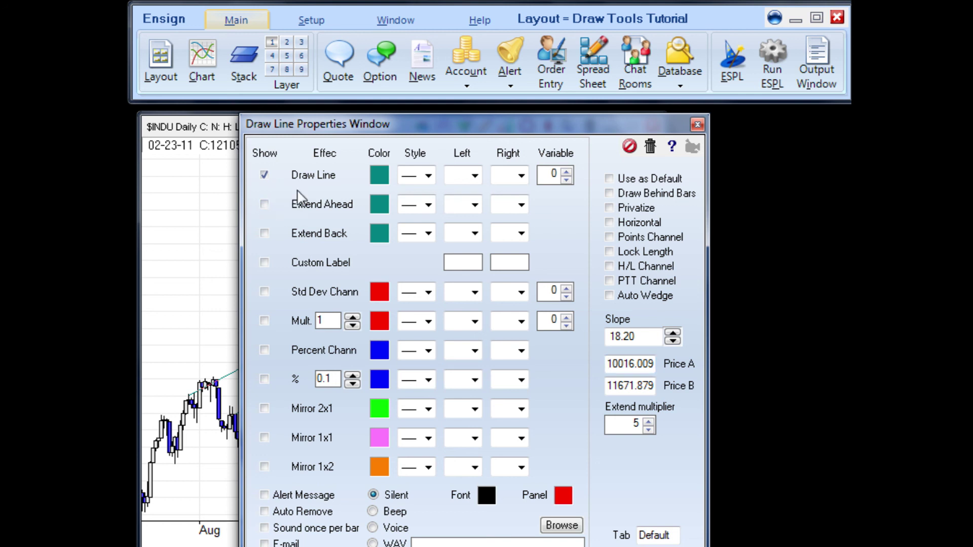